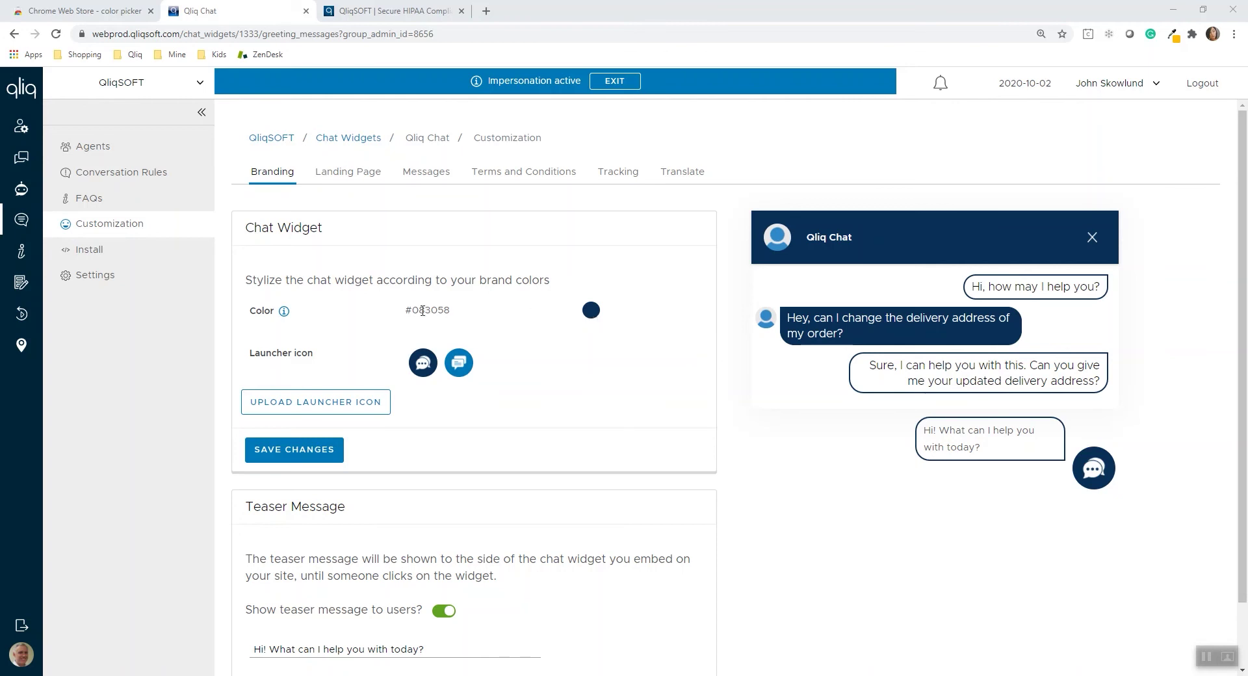
- Try out blue #3384d5, green #7fd533 and dark green #31471e as the chat widget's brand color
left_click(592, 312)
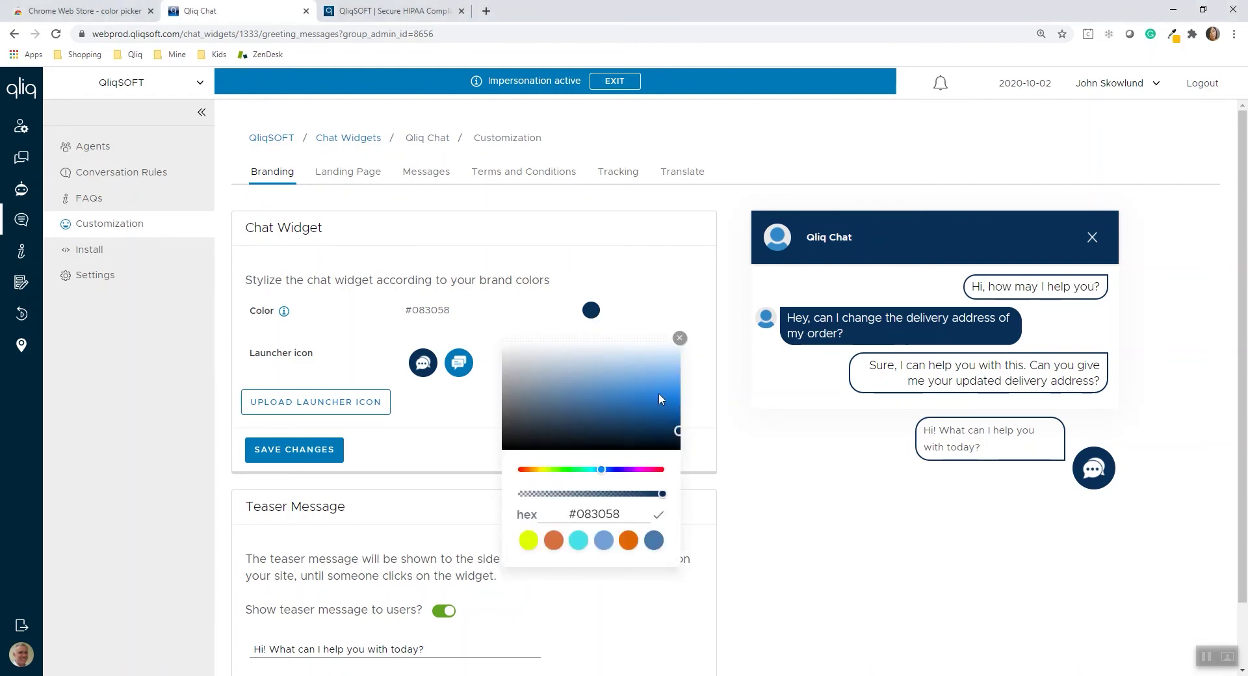
left_click(558, 385)
left_click_drag(559, 388, 611, 394)
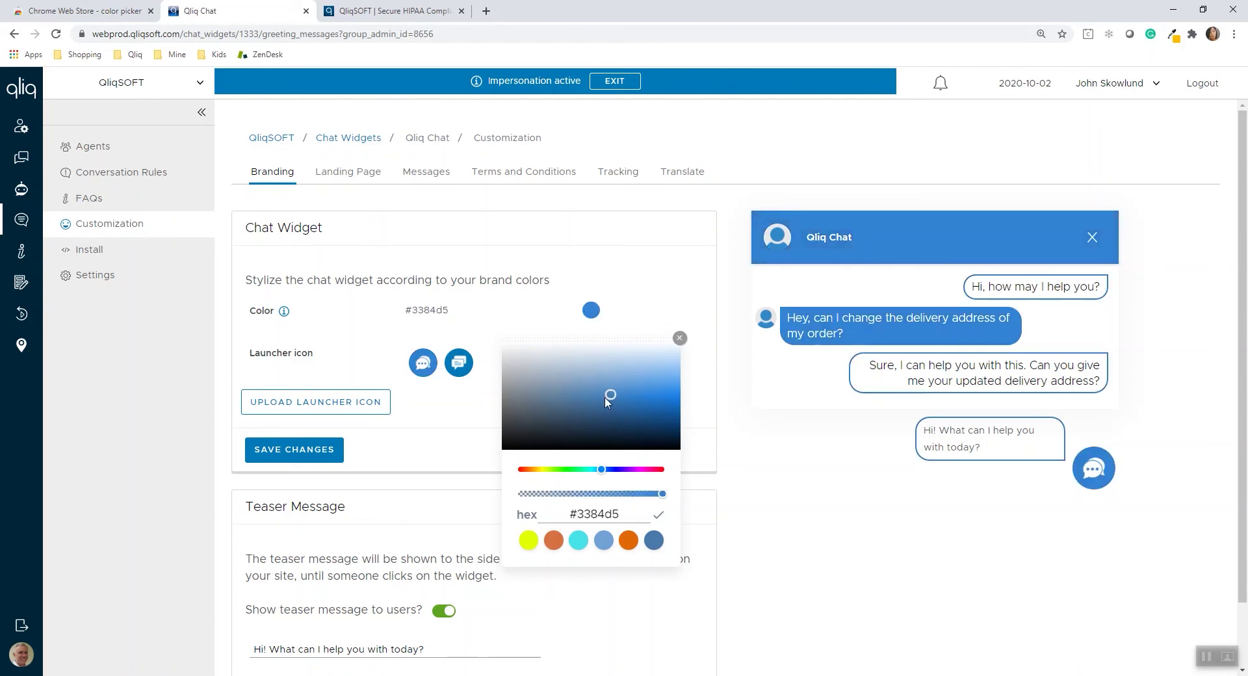
left_click(554, 469)
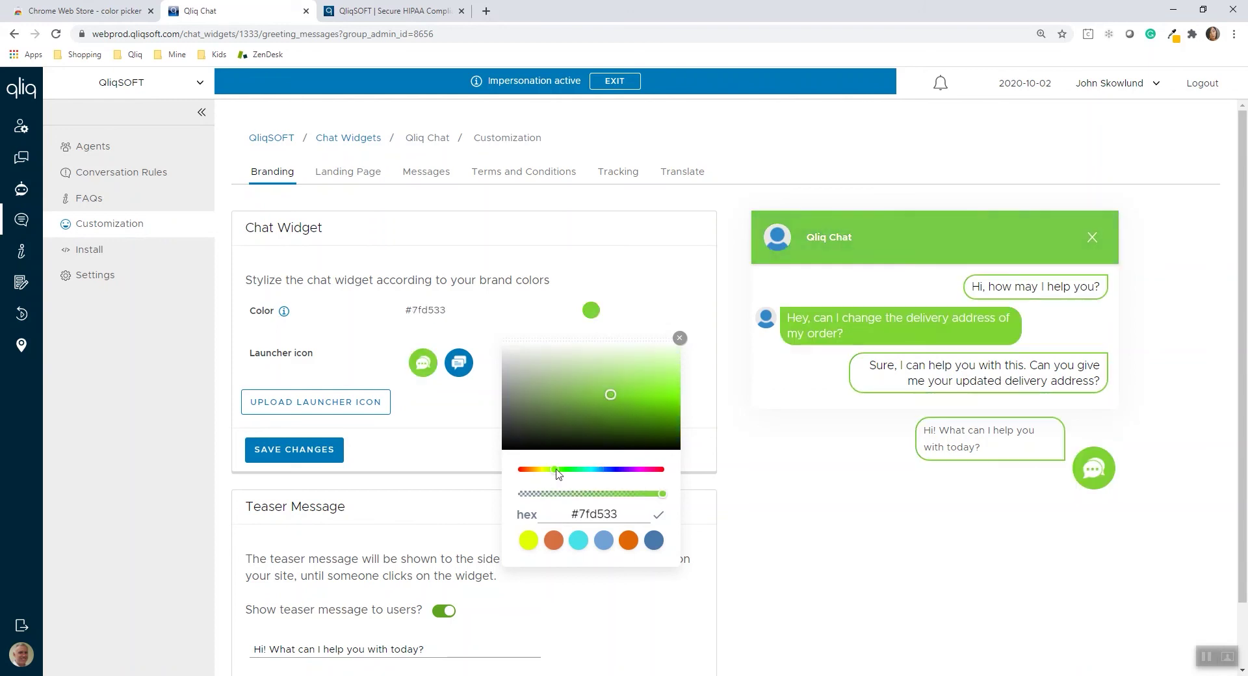
left_click(643, 392)
left_click(574, 429)
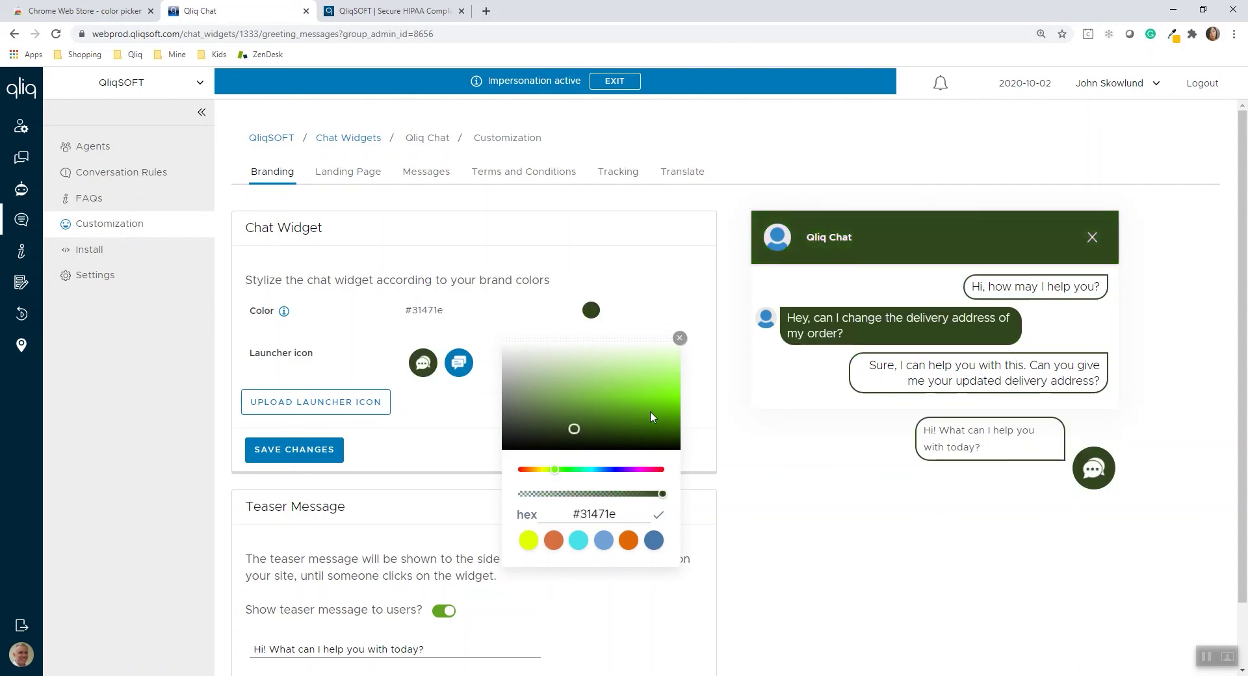
left_click(606, 514)
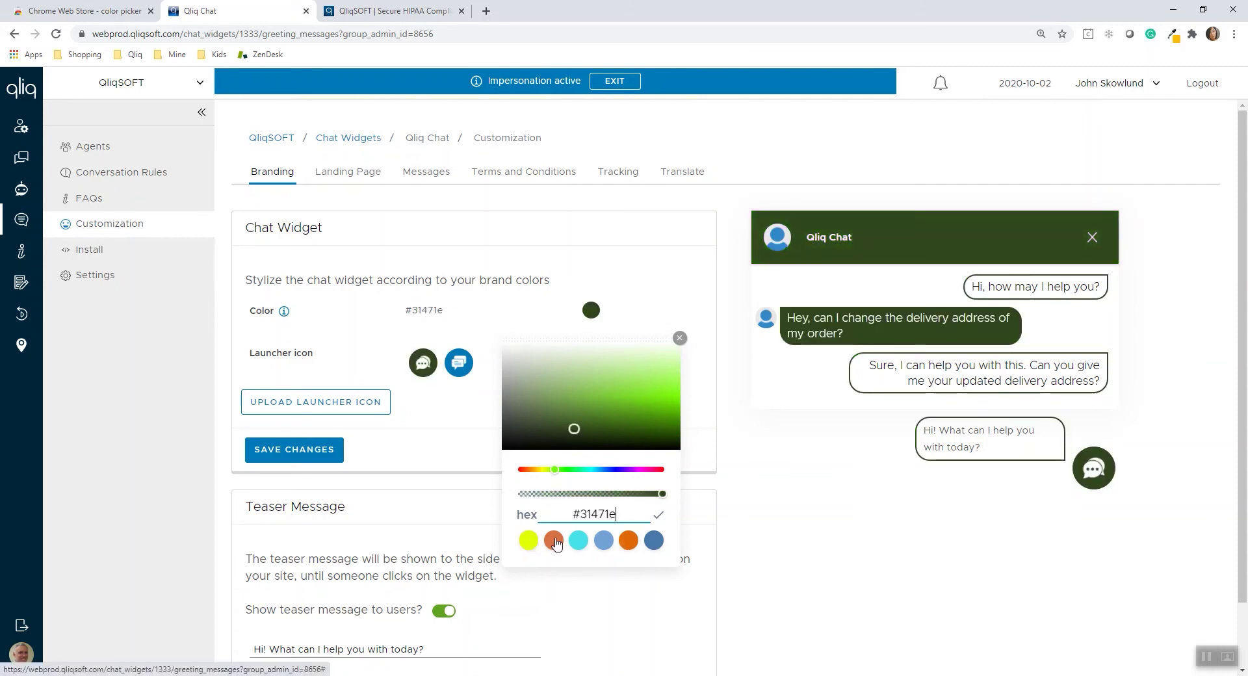
left_click(630, 512)
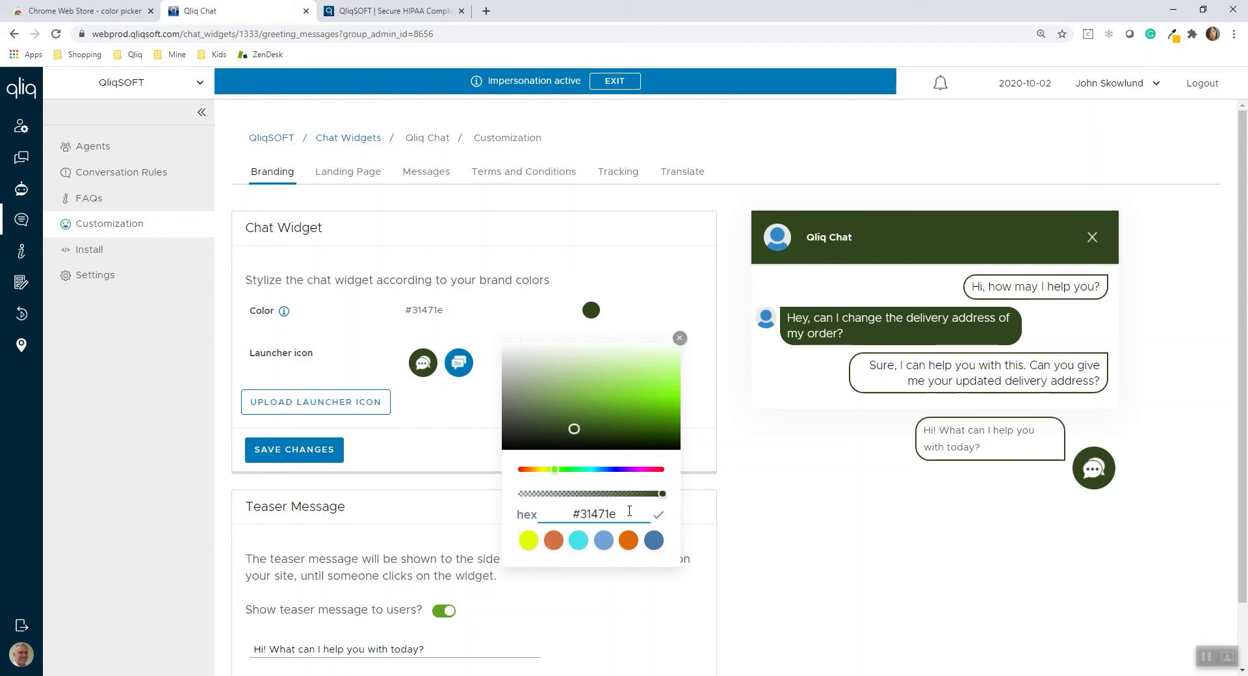
- Look over the color picker extensions in the Chrome Web Store, clear the store search and open the Eye Dropper extension
left_click(93, 9)
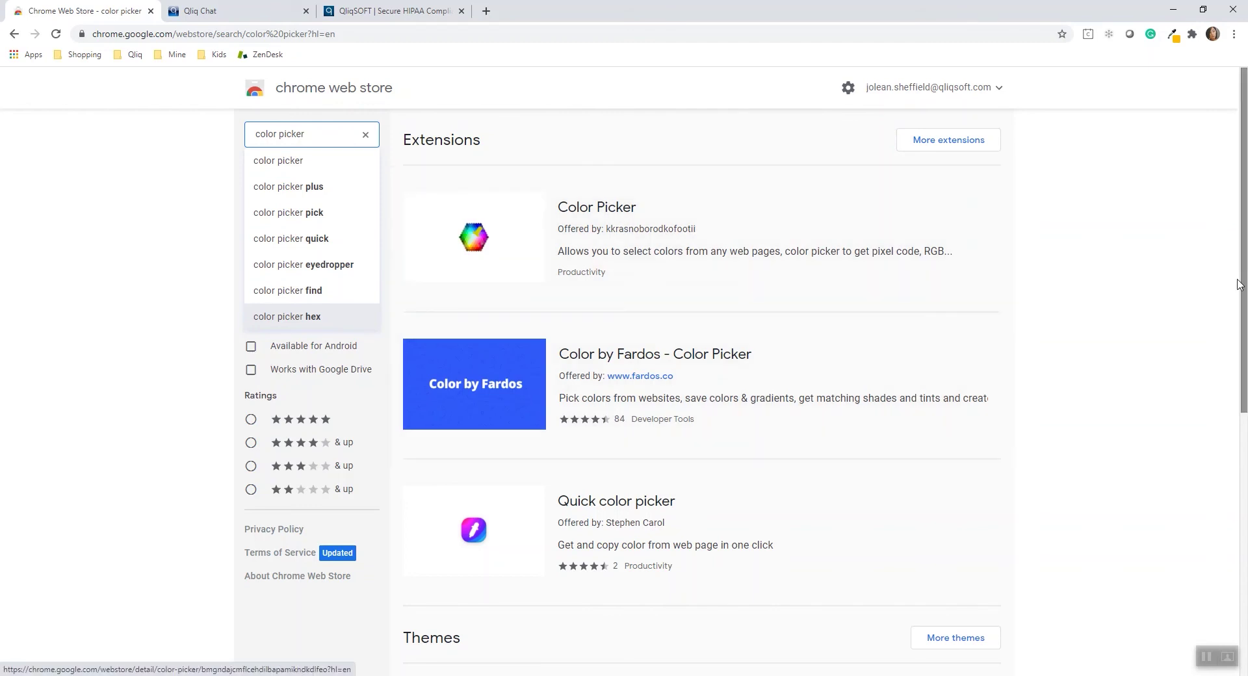
left_click(366, 134)
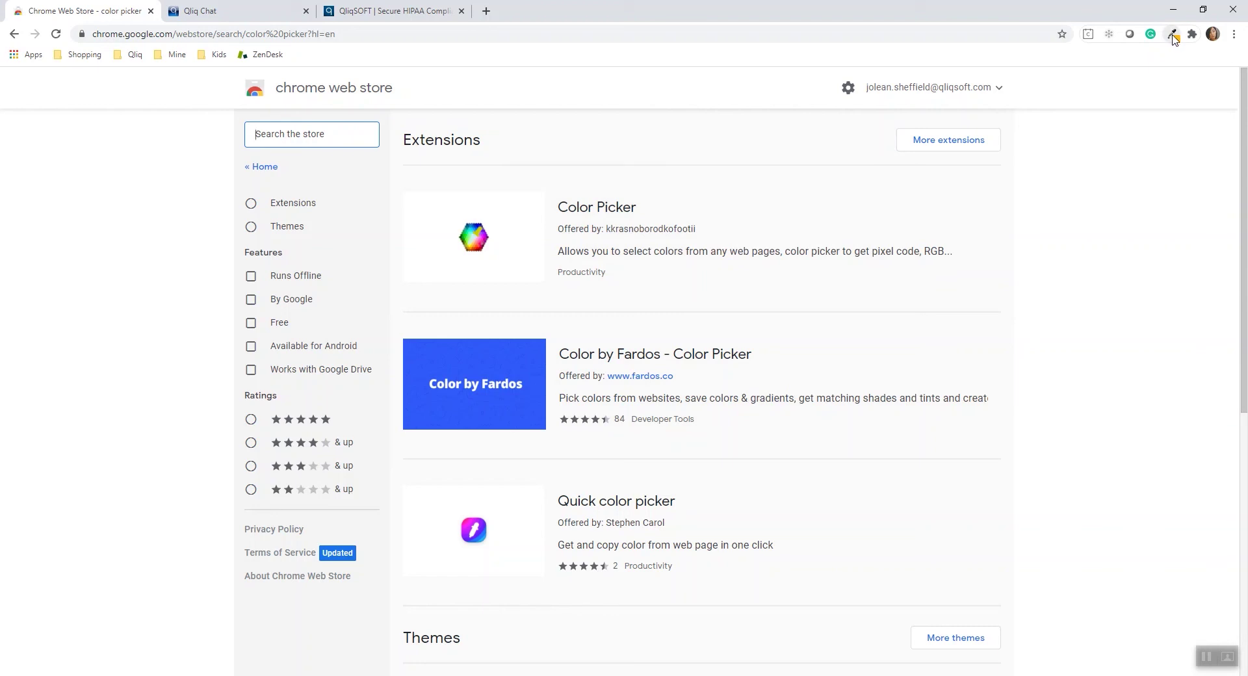
left_click(1172, 35)
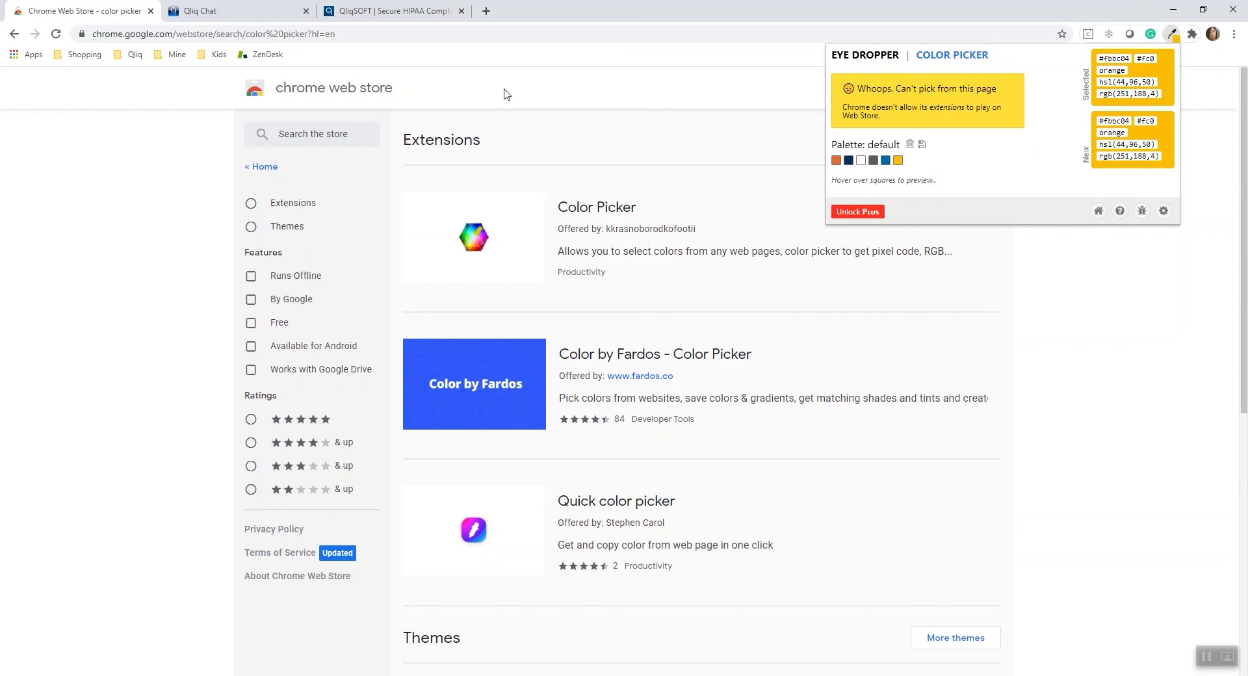
- Close the Qliq Chat widget's color picker and sample the blue headline color on qliqsoft.com with Eye Dropper
left_click(260, 11)
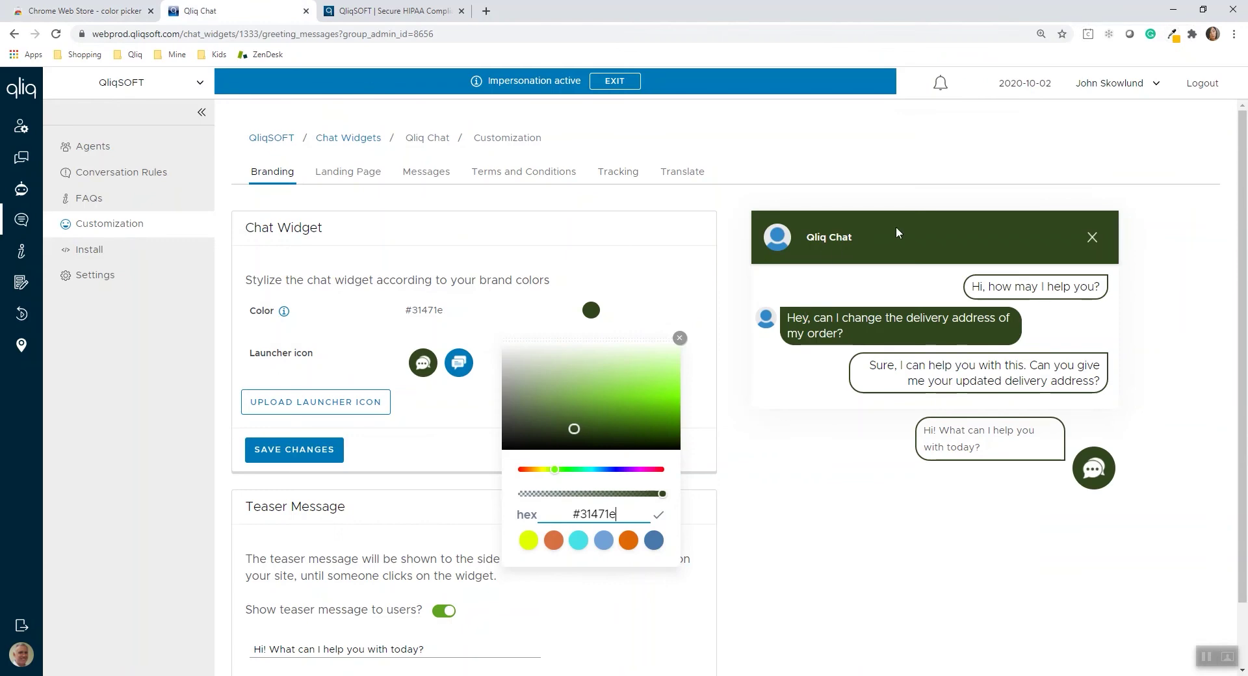
left_click(680, 340)
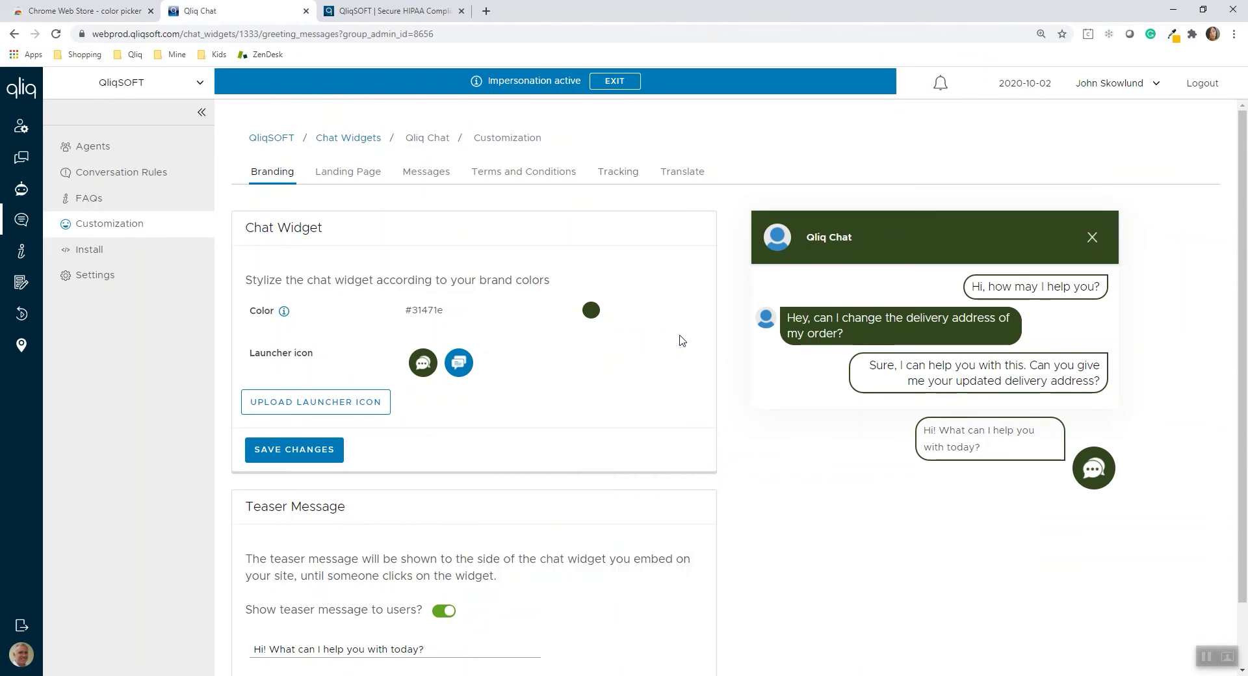
left_click(383, 19)
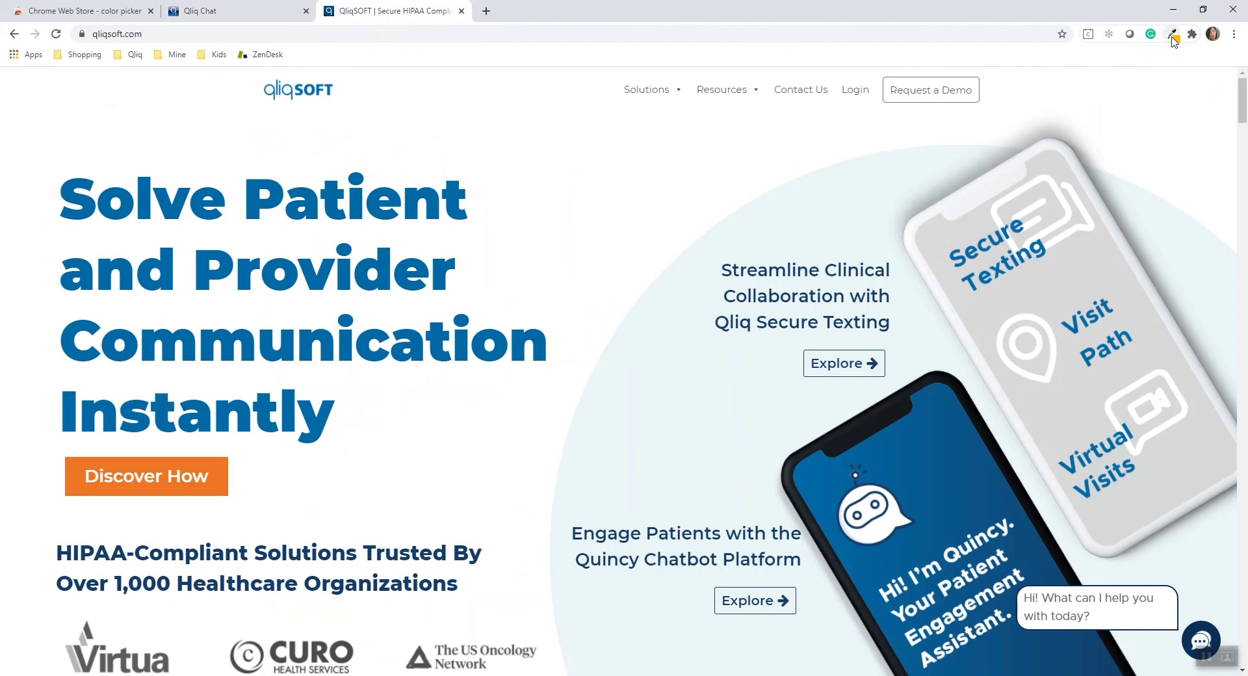
left_click(1172, 35)
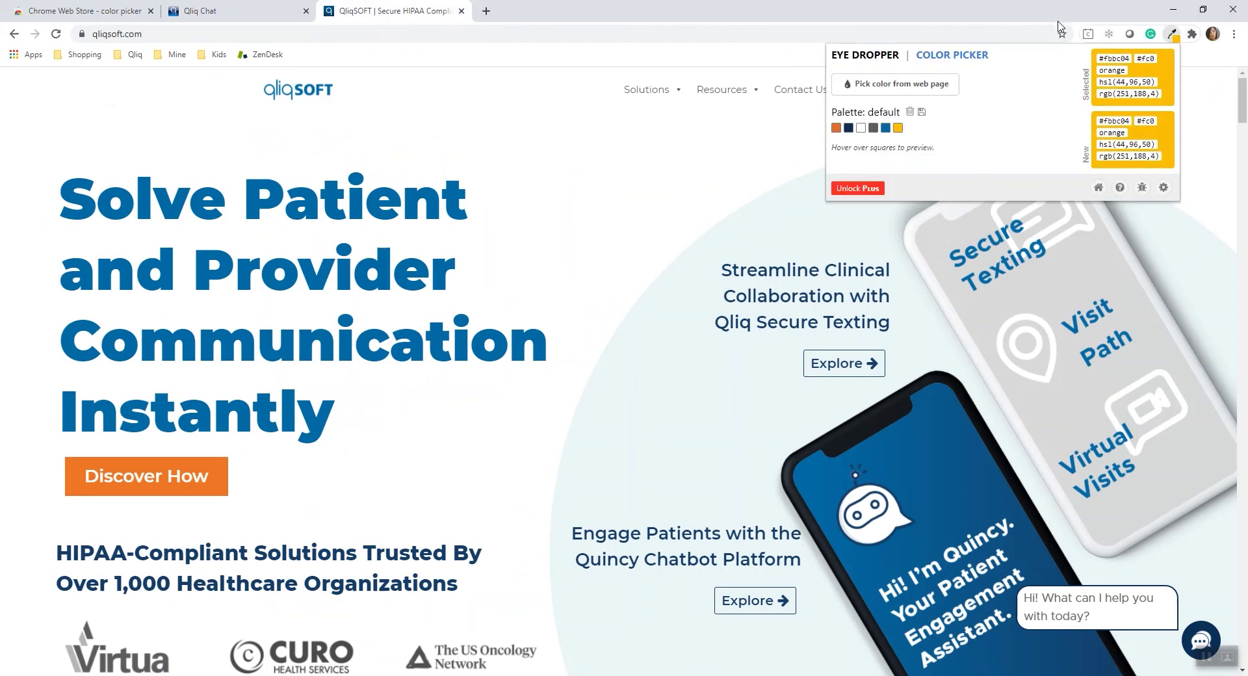
left_click(900, 85)
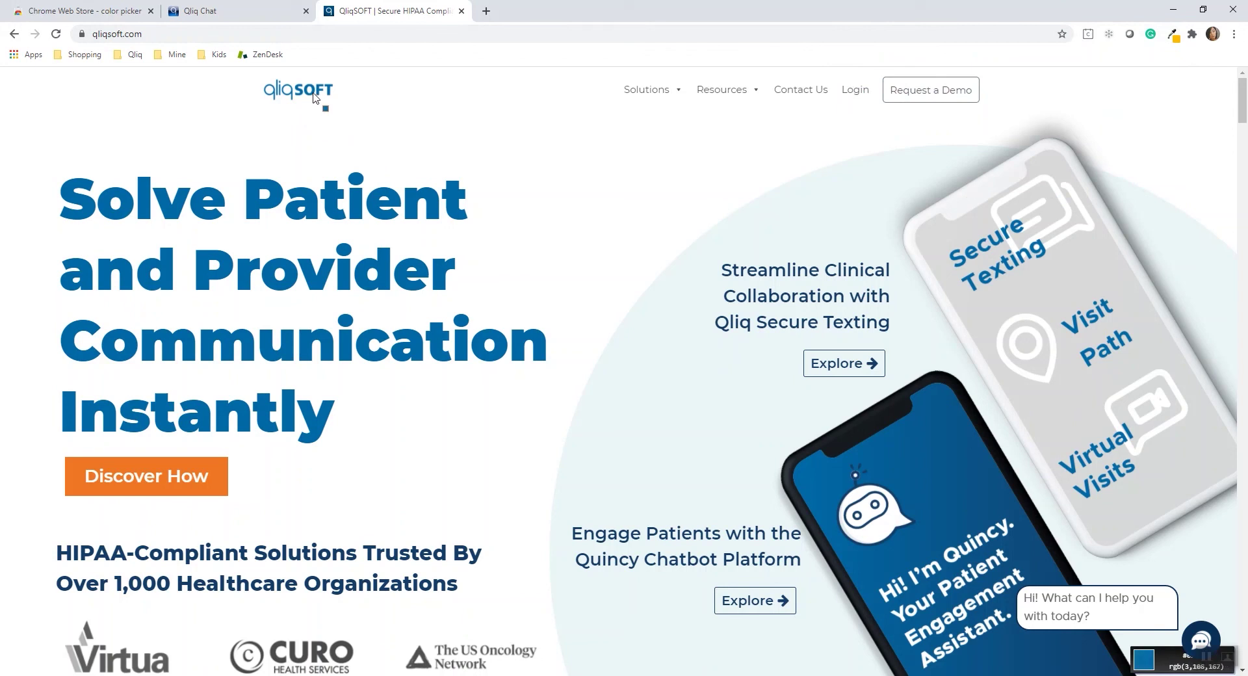
left_click(253, 189)
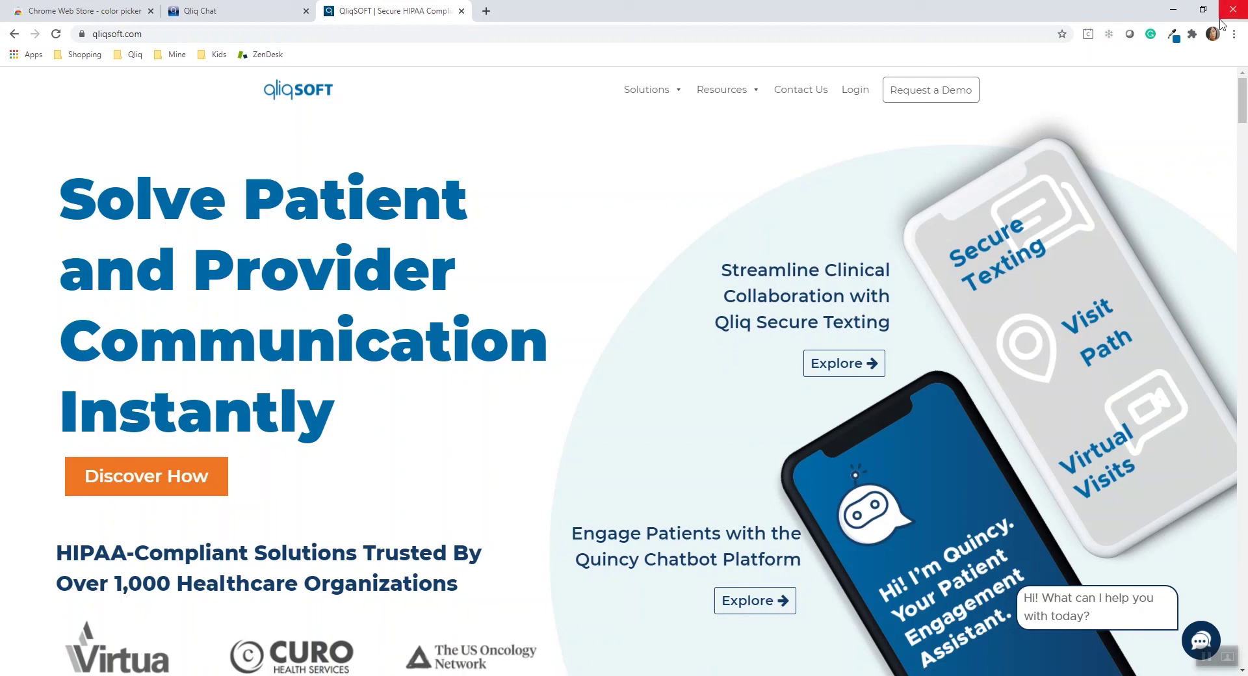
- Copy the sampled headline color's hex code #0069a6 from Eye Dropper
left_click(1173, 36)
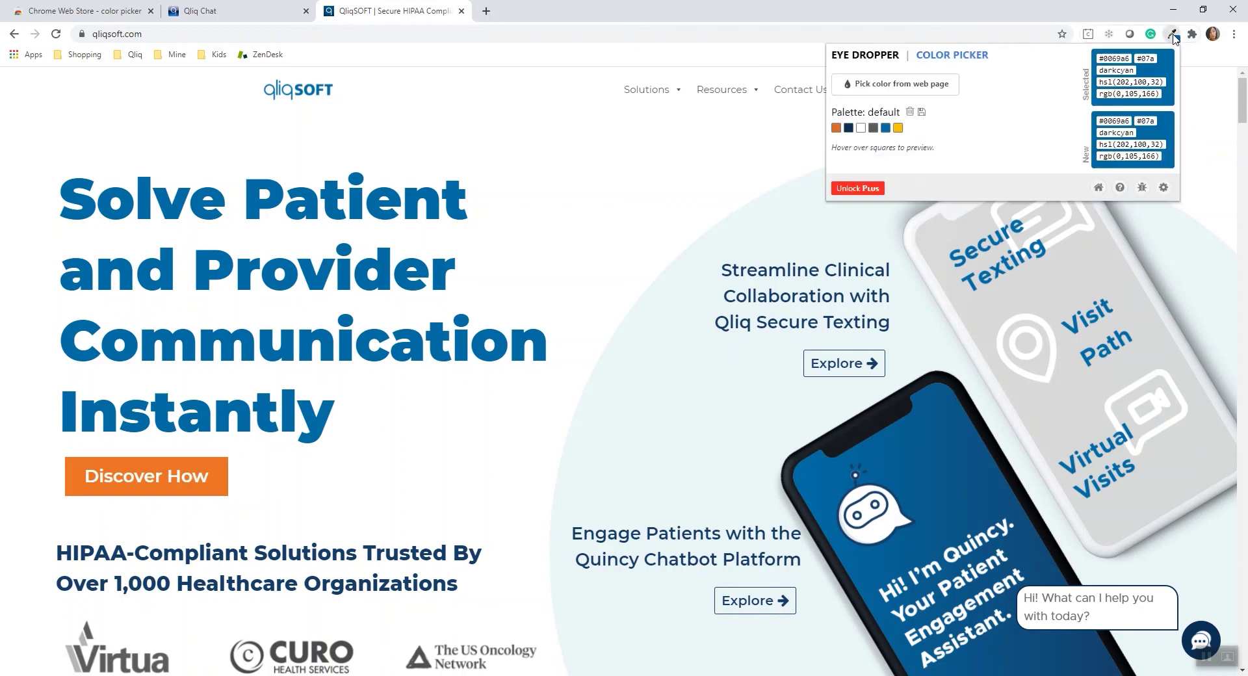
double_click(1118, 61)
key("ctrl+c")
- Set the chat widget's color to #0069a6 in the Qliq Chat branding settings and close the color picker
left_click(244, 11)
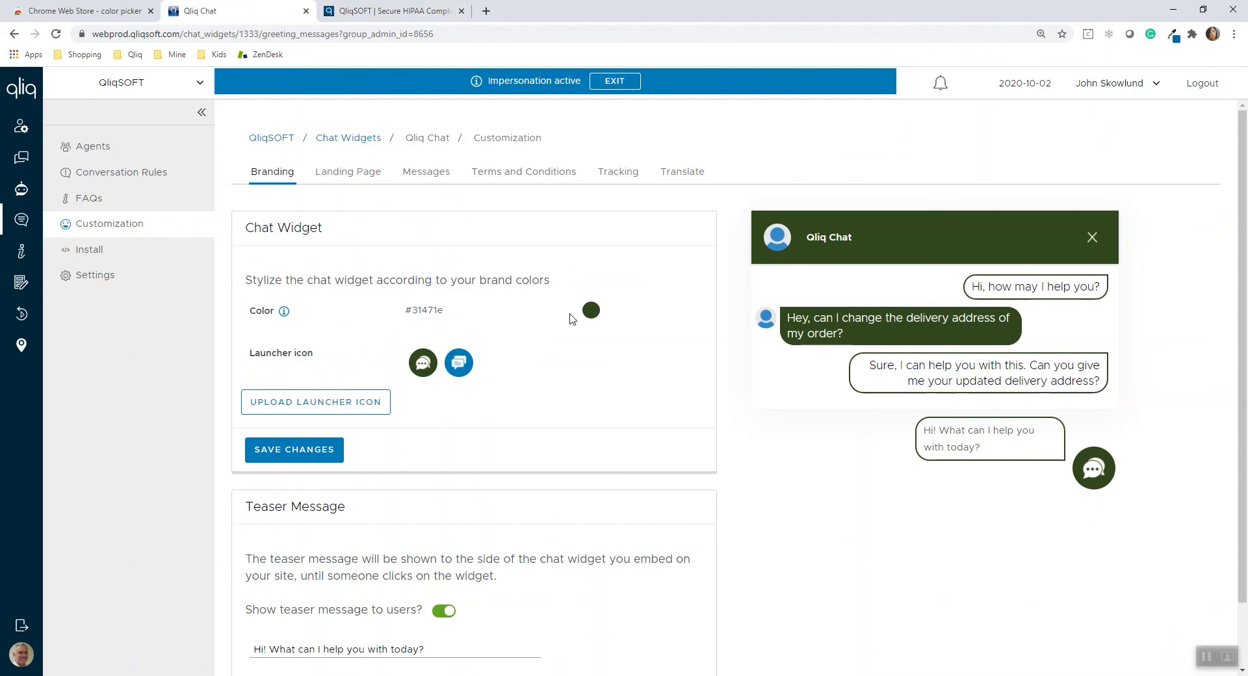
left_click(590, 311)
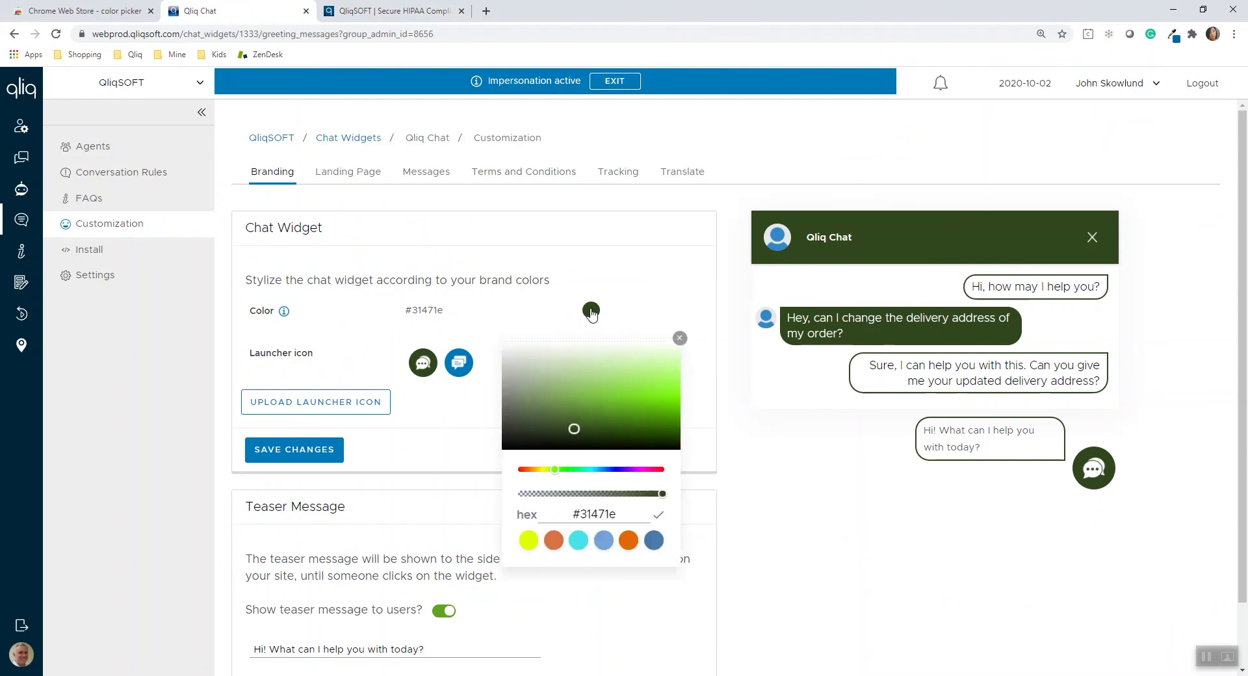
double_click(594, 512)
key("ctrl+v")
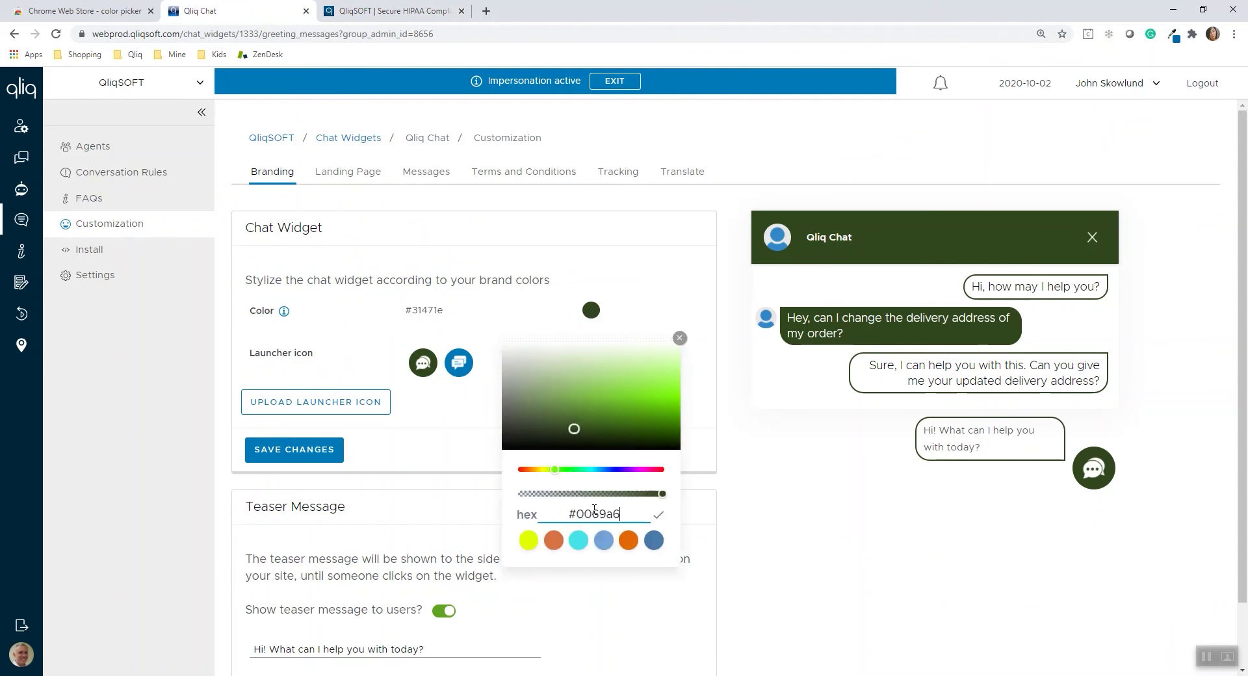
left_click(659, 515)
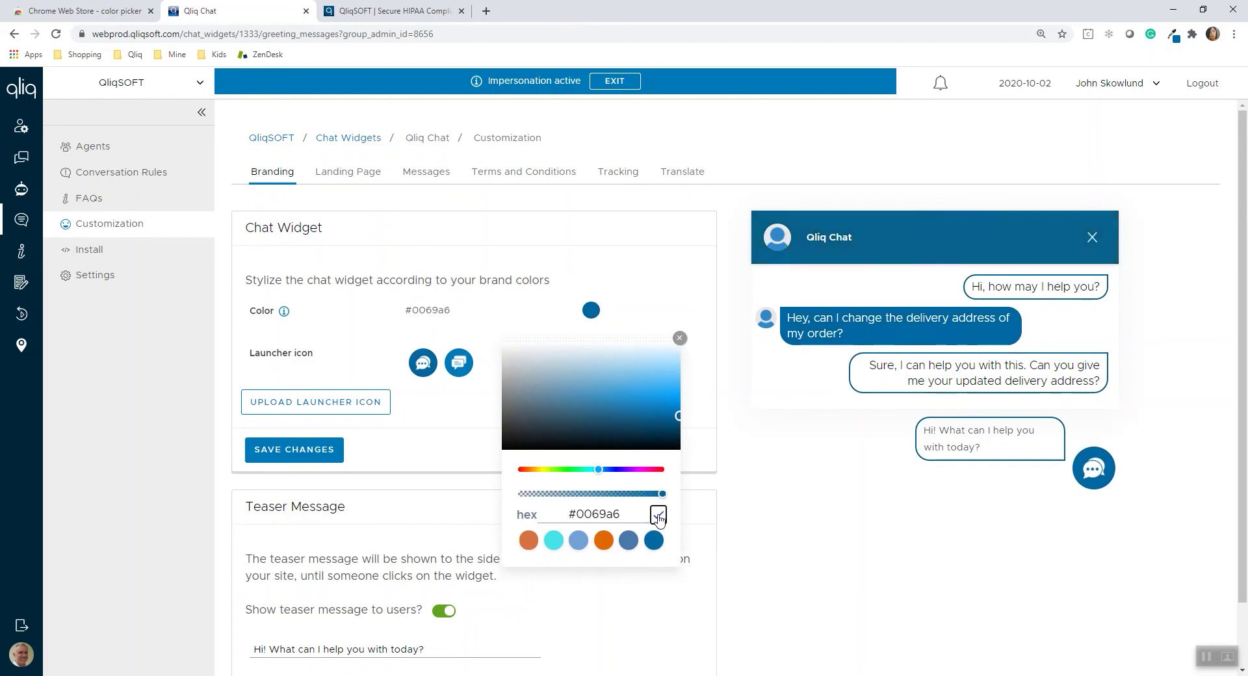
left_click(679, 338)
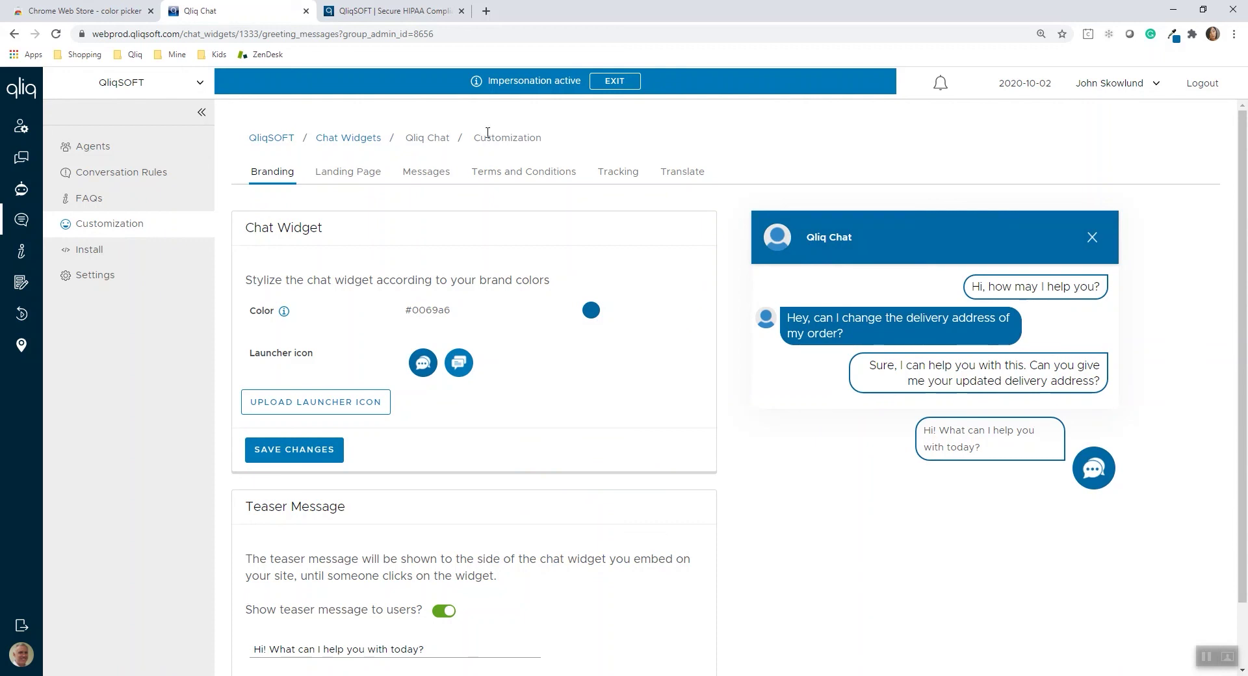
- Set the landing page's start button color to #0069a6 and close the color picker
left_click(345, 172)
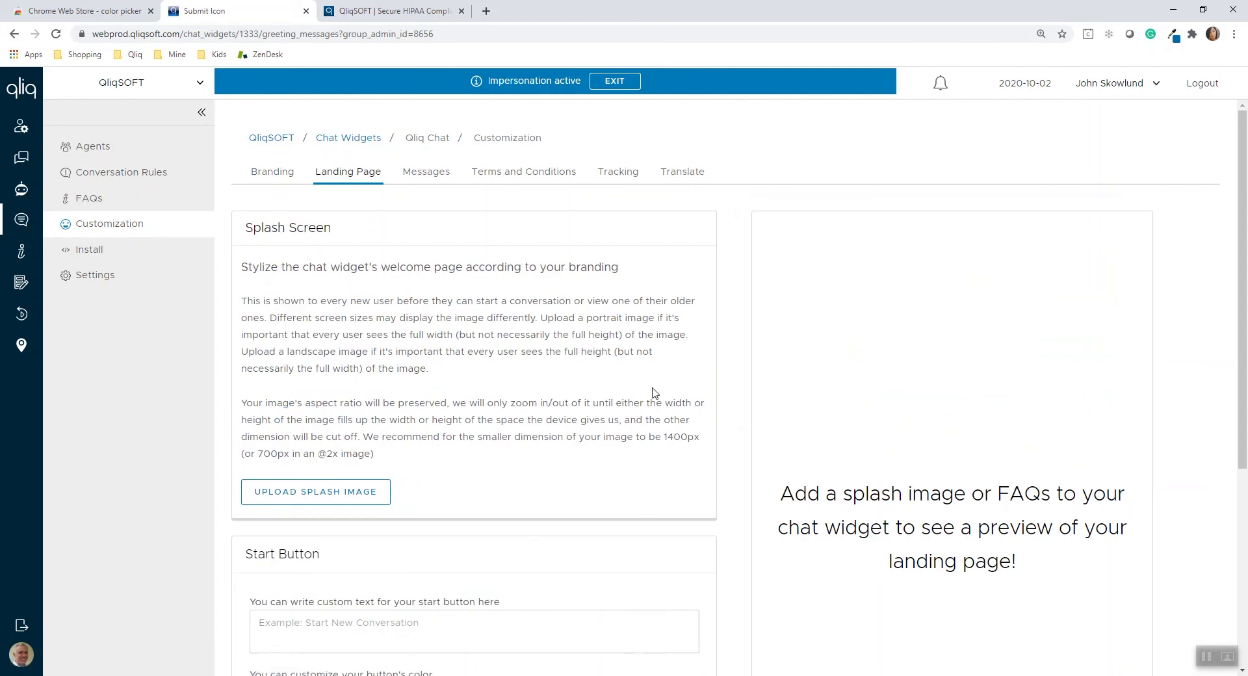
scroll(690, 484, "down", 5)
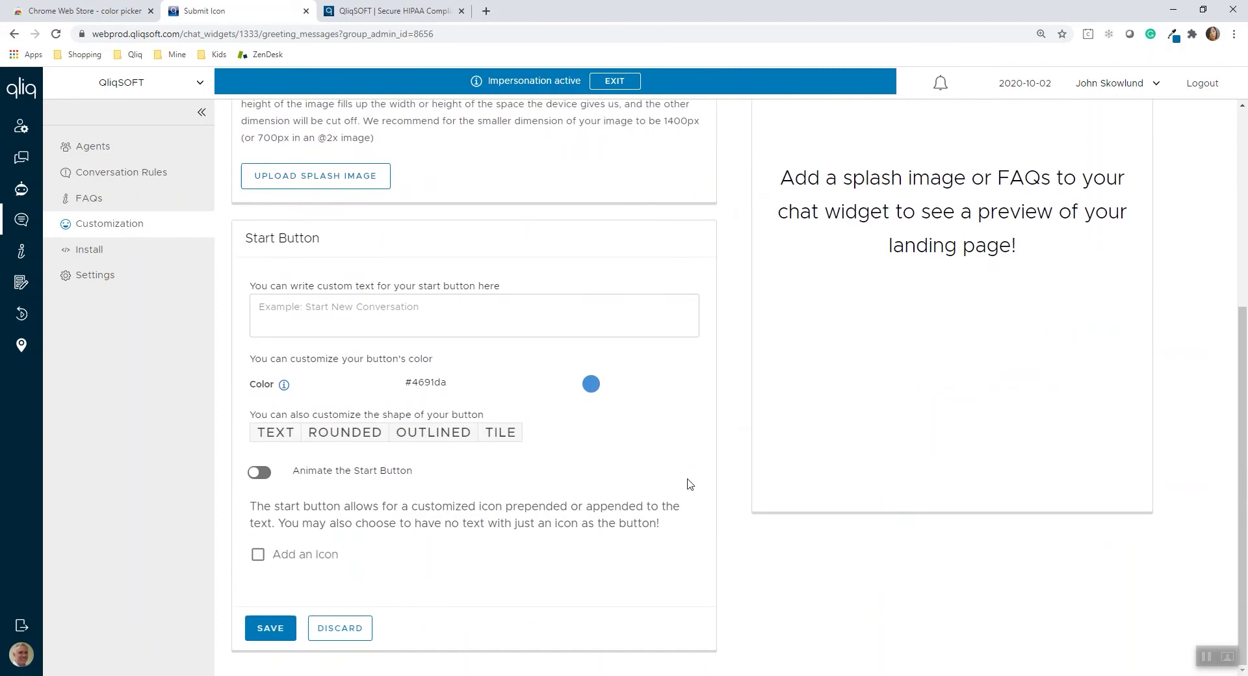
left_click(591, 386)
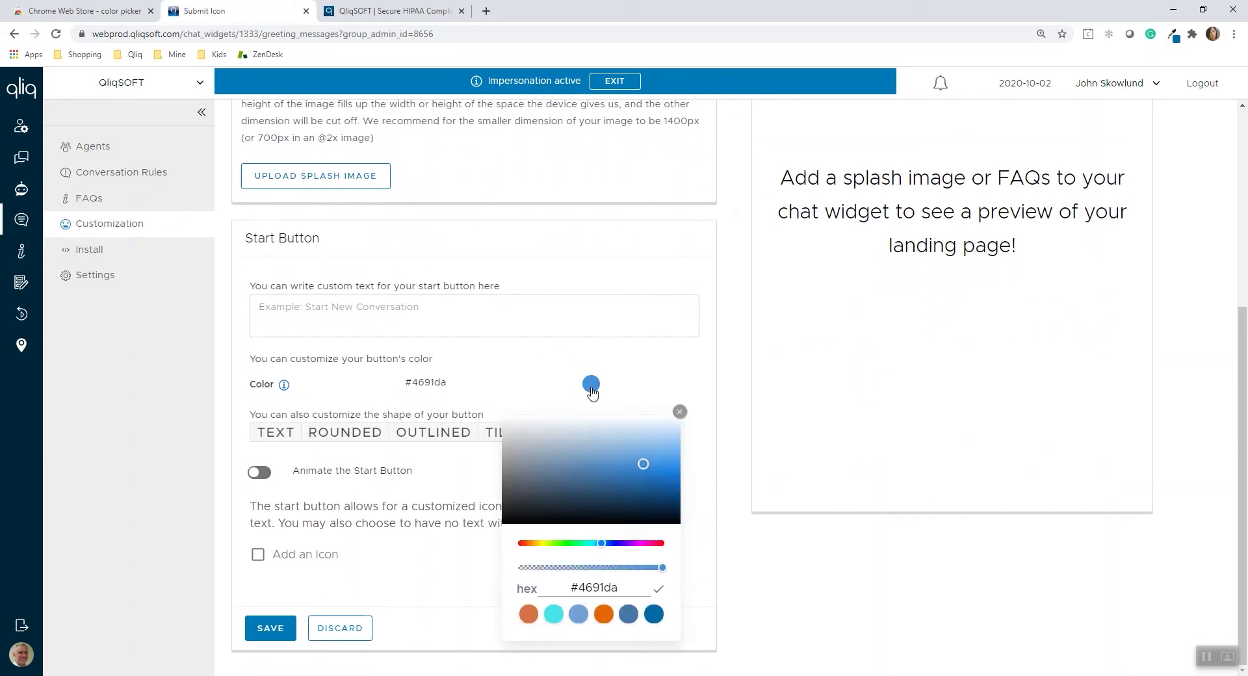
left_click(592, 589)
double_click(592, 589)
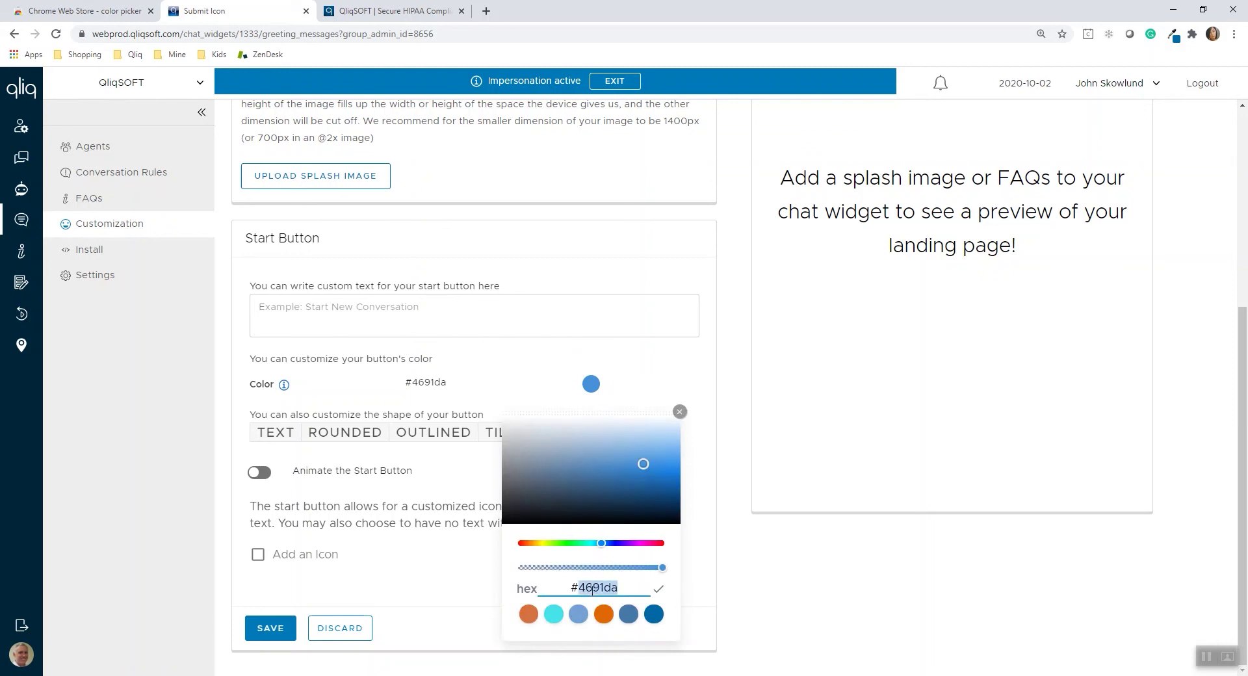
key("ctrl+v")
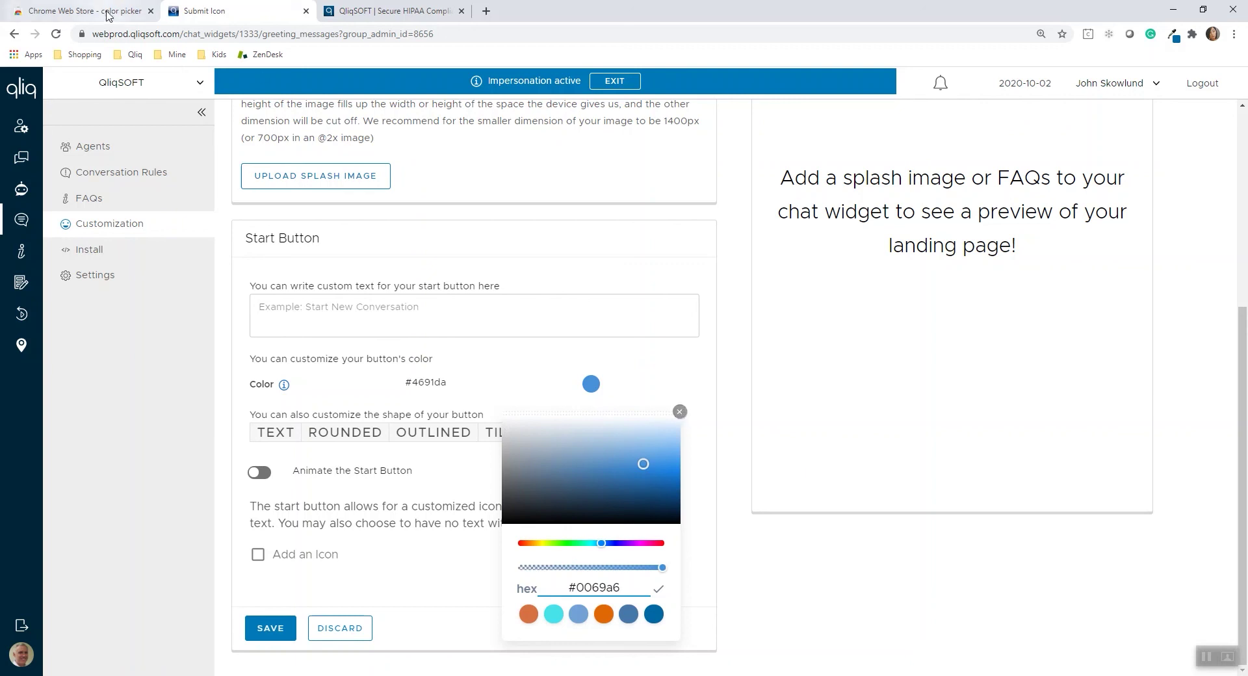
left_click(1175, 37)
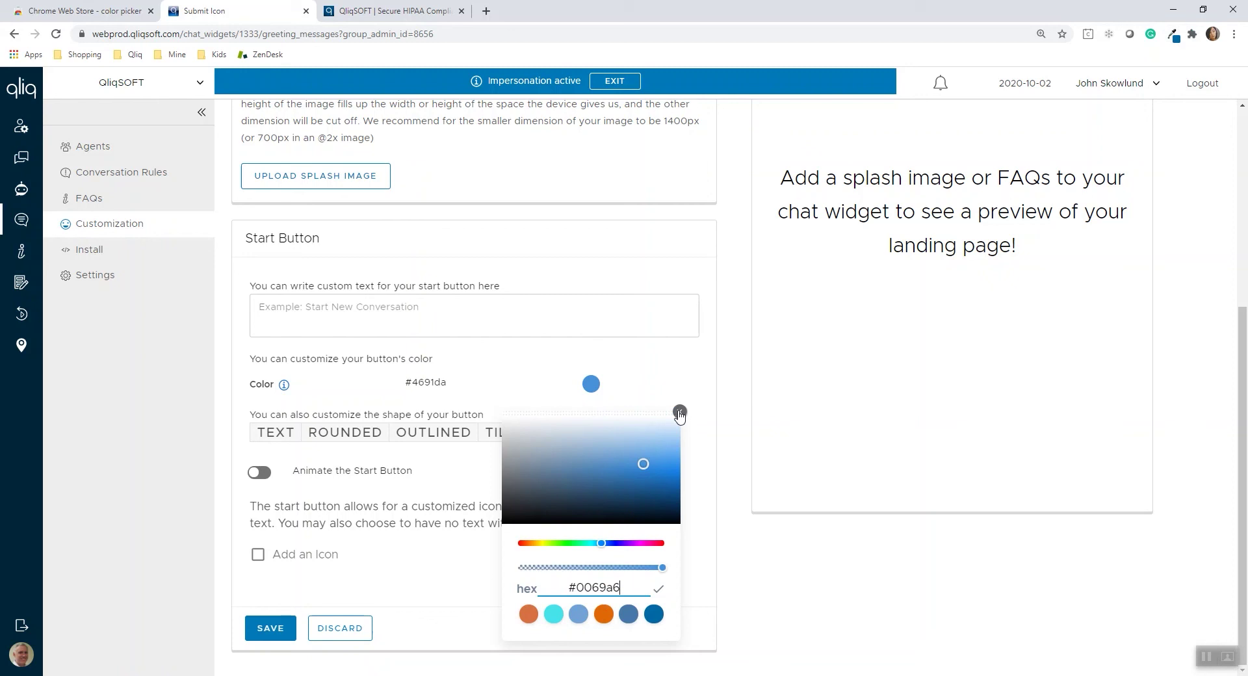
left_click(679, 410)
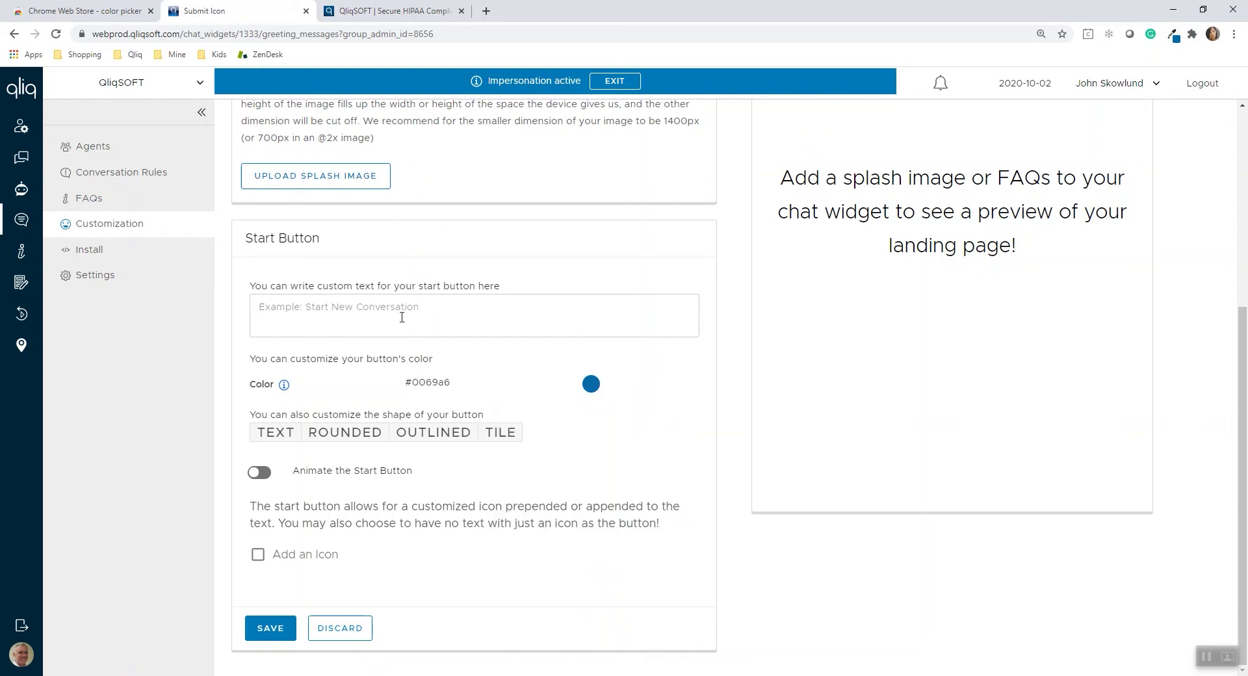
scroll(548, 355, "up", 5)
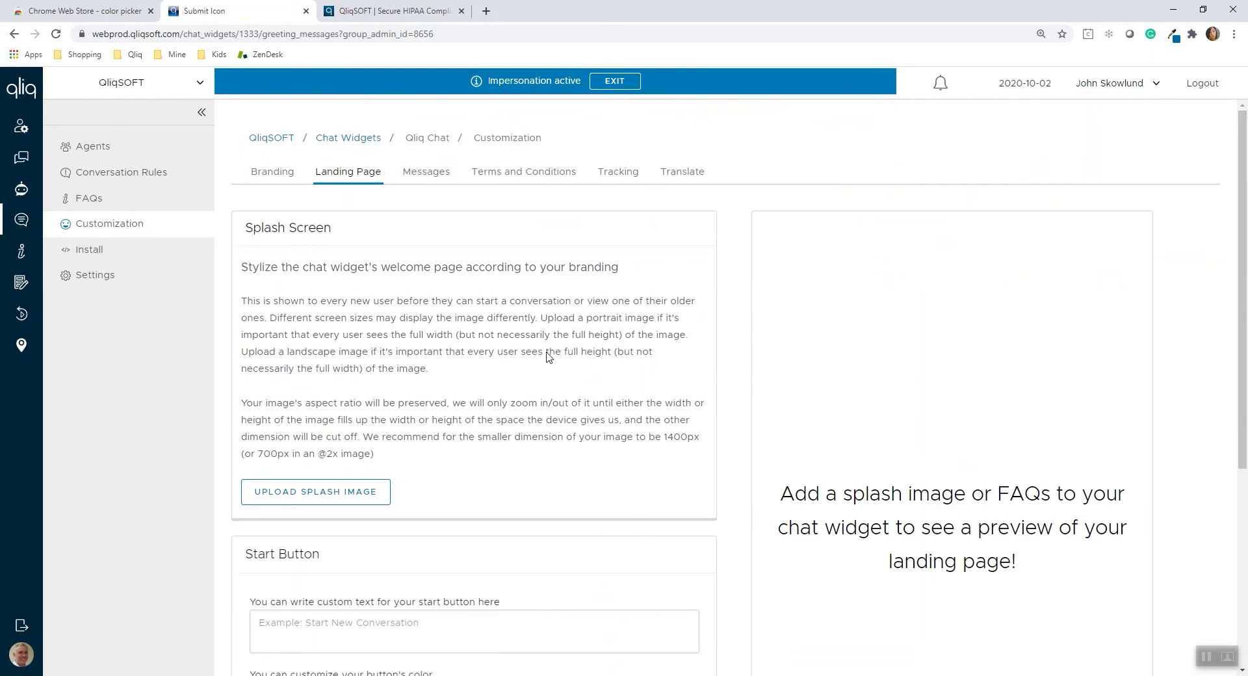